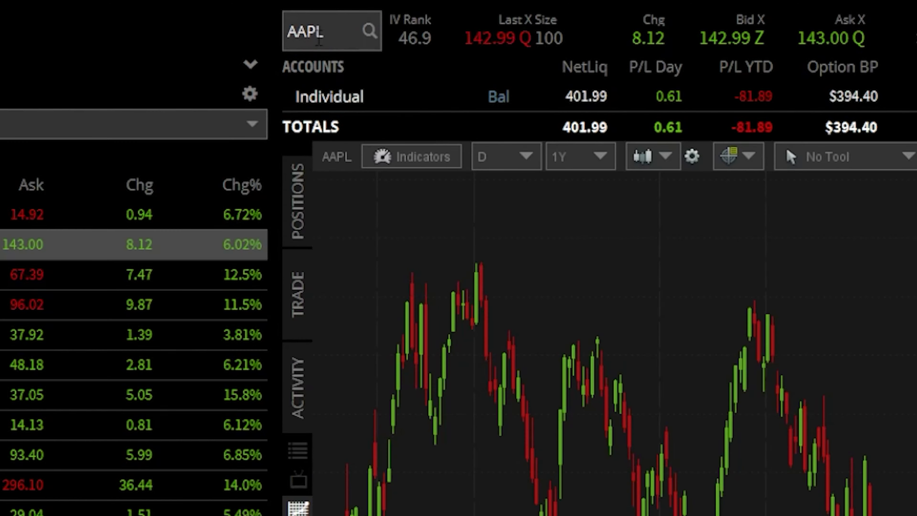
- Load SOFI into the symbol box to bring up its quote and chart
{"action": "left_click", "coordinate": [318, 41]}
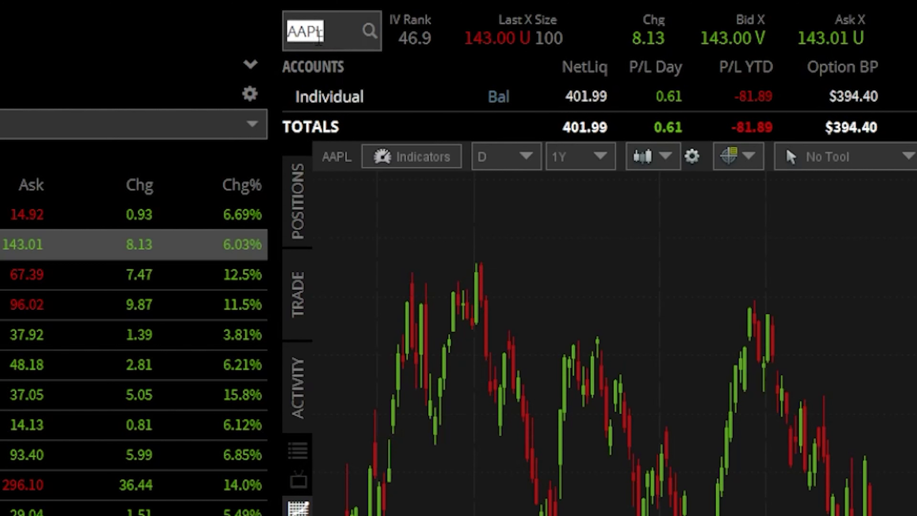
{"action": "type", "text": "SOFI"}
{"action": "key", "text": "Return"}
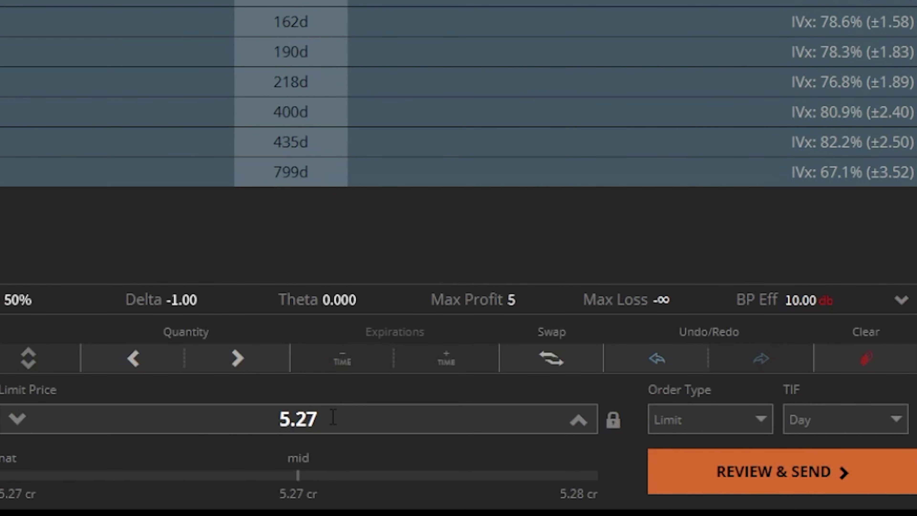
{"action": "left_click_drag", "start_coordinate": [333, 418], "coordinate": [262, 414]}
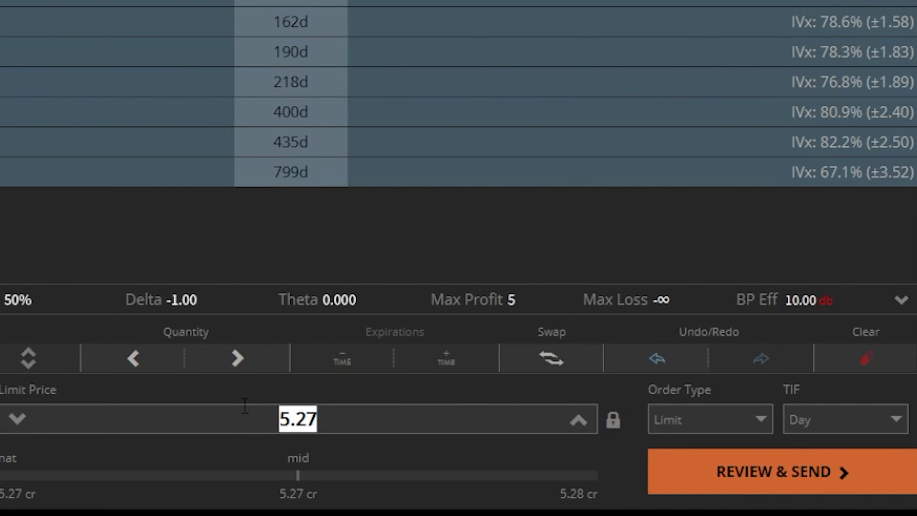
- Change the SOFI short order's limit price to 5.40
{"action": "type", "text": "5.40"}
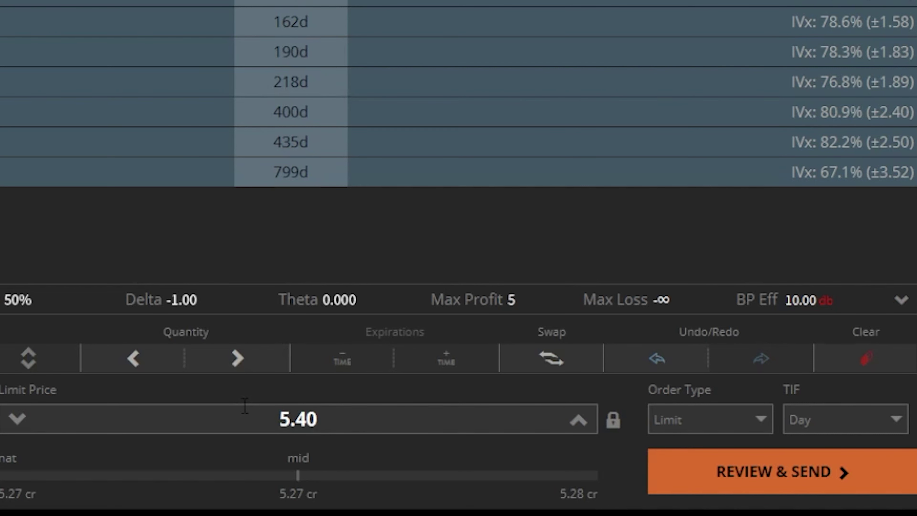
{"action": "left_click", "coordinate": [698, 424]}
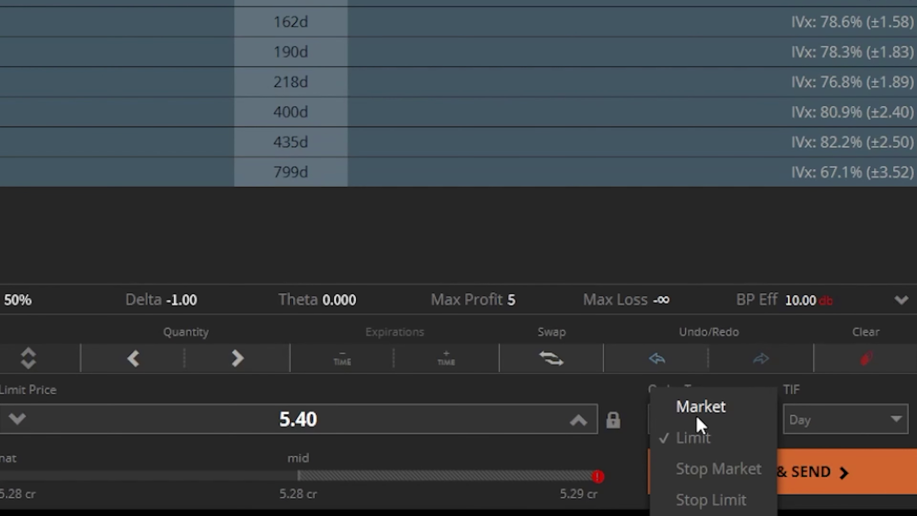
- Switch the SOFI short order to a Market order, priced at MKT
{"action": "left_click", "coordinate": [701, 415]}
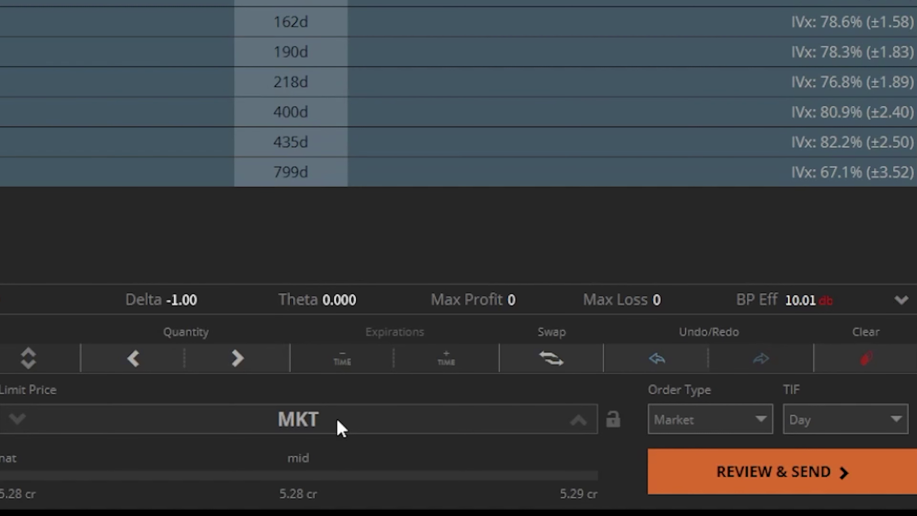
{"action": "left_click", "coordinate": [691, 421]}
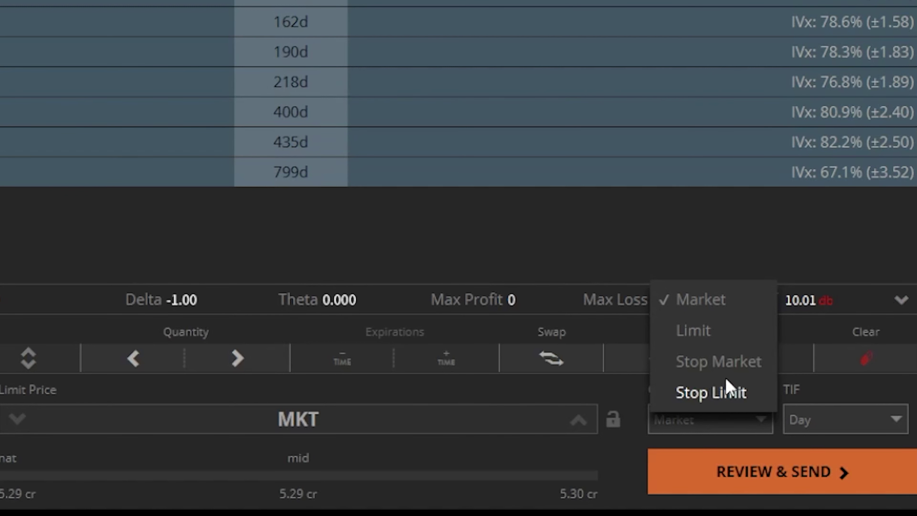
- Make the SOFI short a Stop Market order with a 5.00 stop price
{"action": "left_click", "coordinate": [729, 367]}
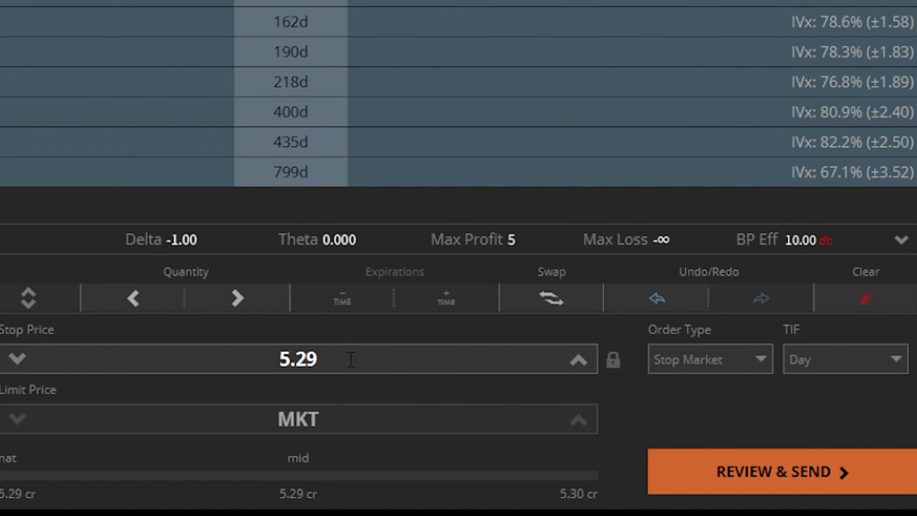
{"action": "left_click_drag", "start_coordinate": [320, 357], "coordinate": [257, 341]}
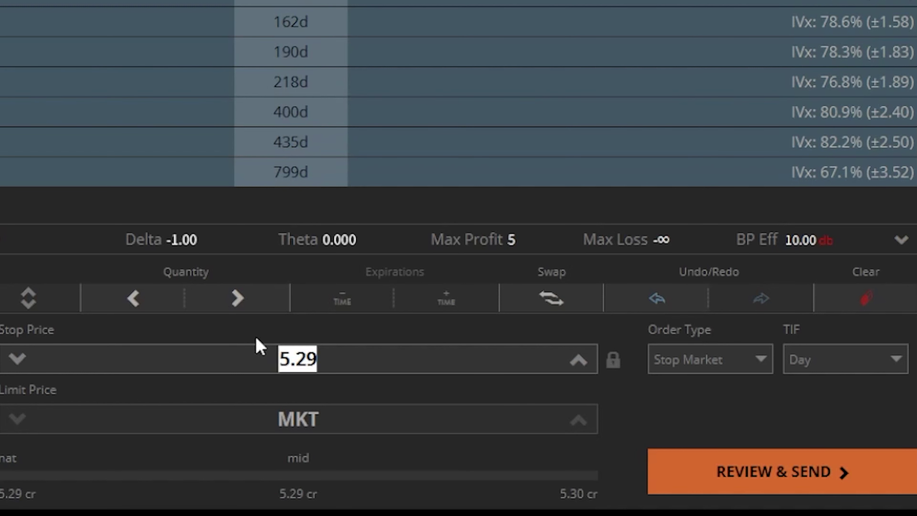
{"action": "type", "text": "5.00"}
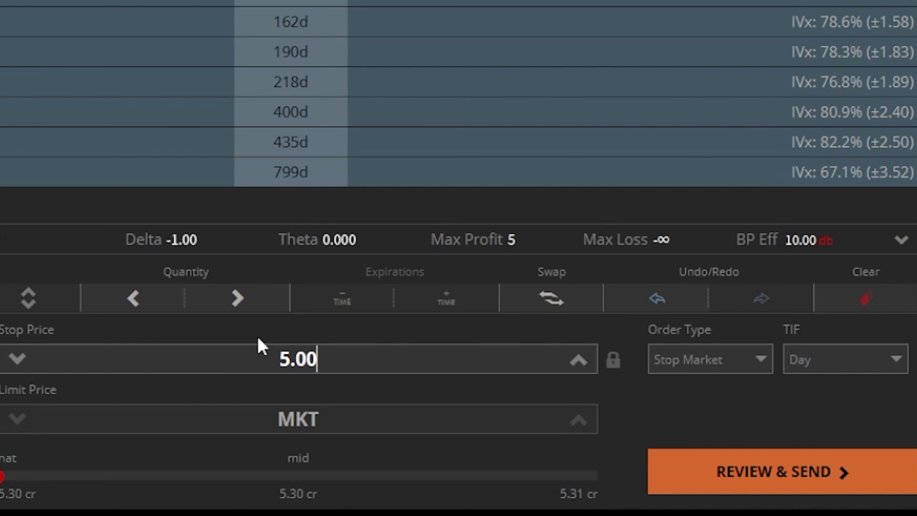
{"action": "left_click", "coordinate": [745, 359]}
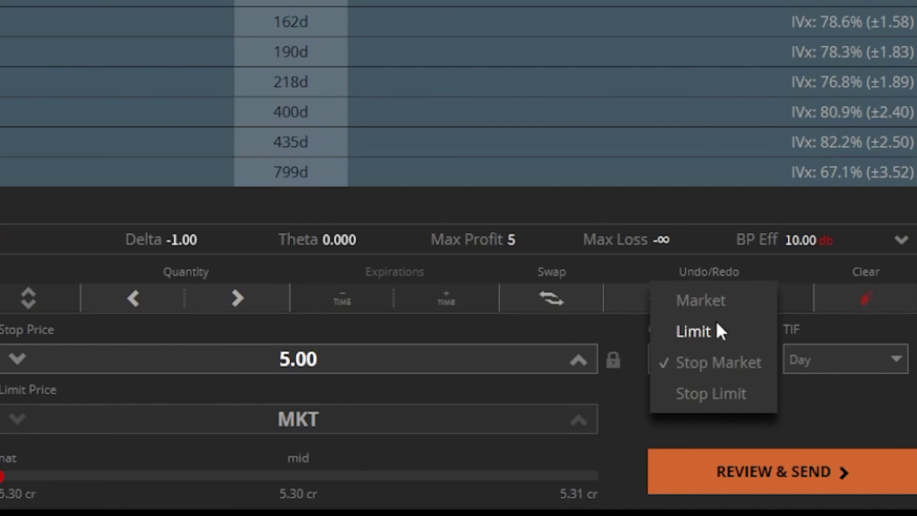
- Return the SOFI order to a Limit type and reprice it at 5.50
{"action": "left_click", "coordinate": [710, 334]}
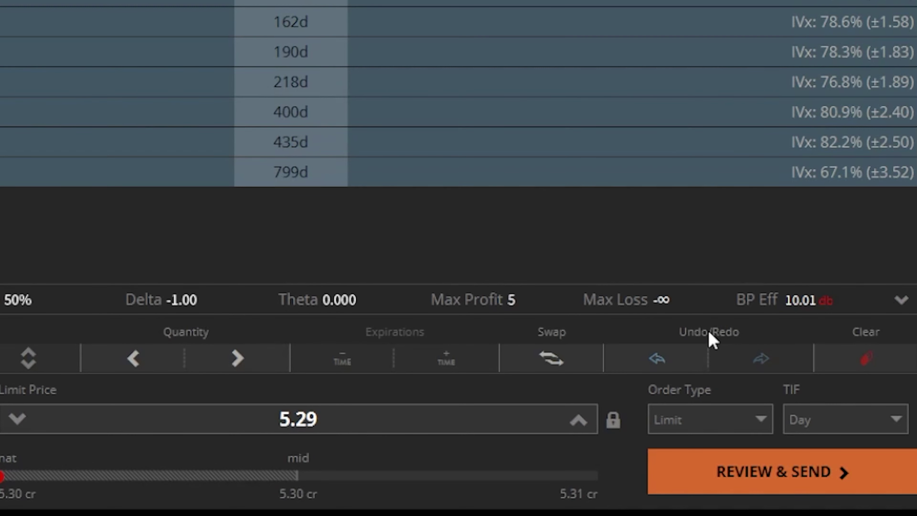
{"action": "left_click_drag", "start_coordinate": [335, 425], "coordinate": [305, 419]}
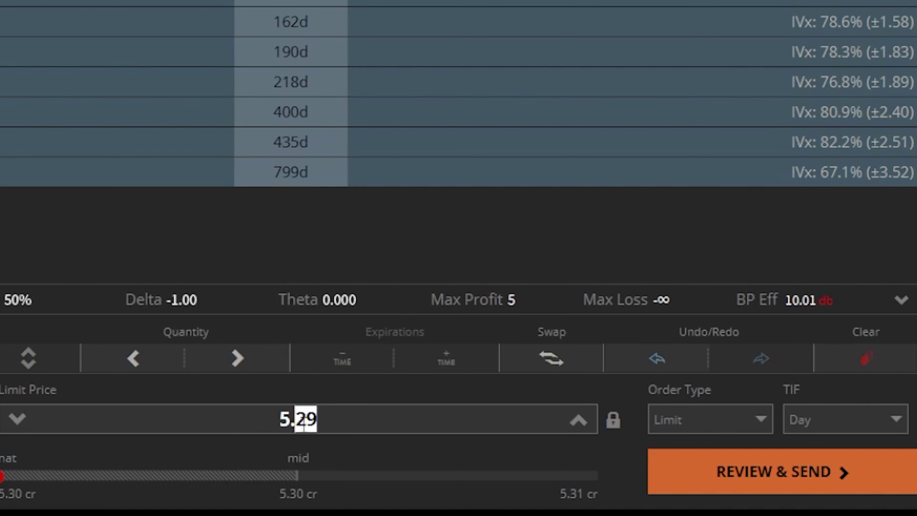
{"action": "type", "text": "50"}
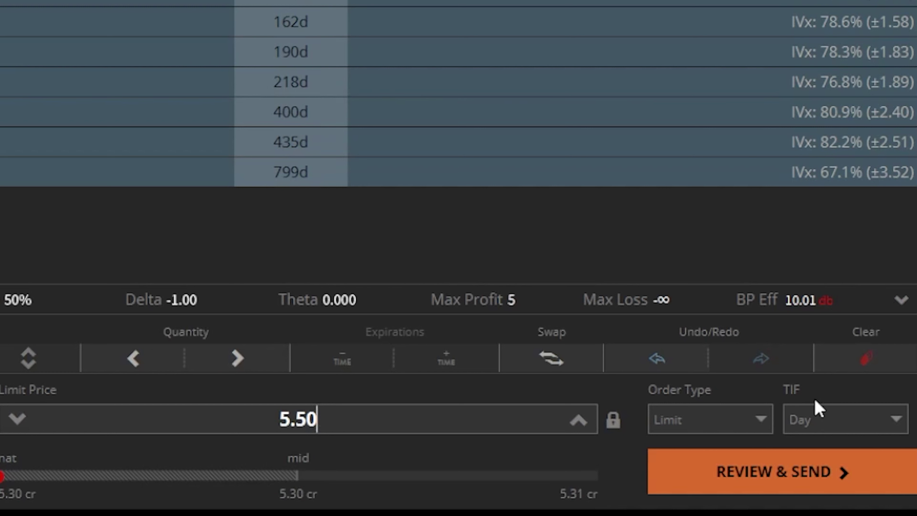
- Keep Day time-in-force and review the 1-share SOFI sell at Limit 5.50
{"action": "left_click", "coordinate": [817, 427]}
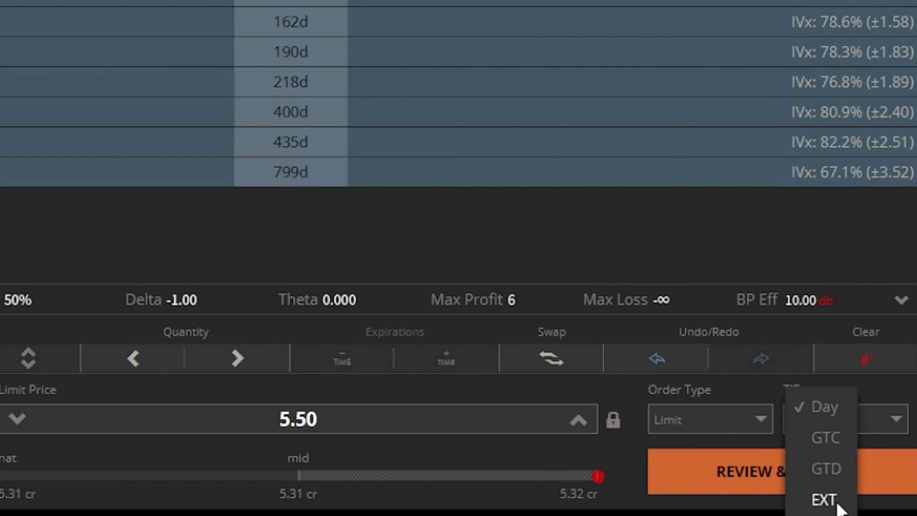
{"action": "left_click", "coordinate": [823, 412]}
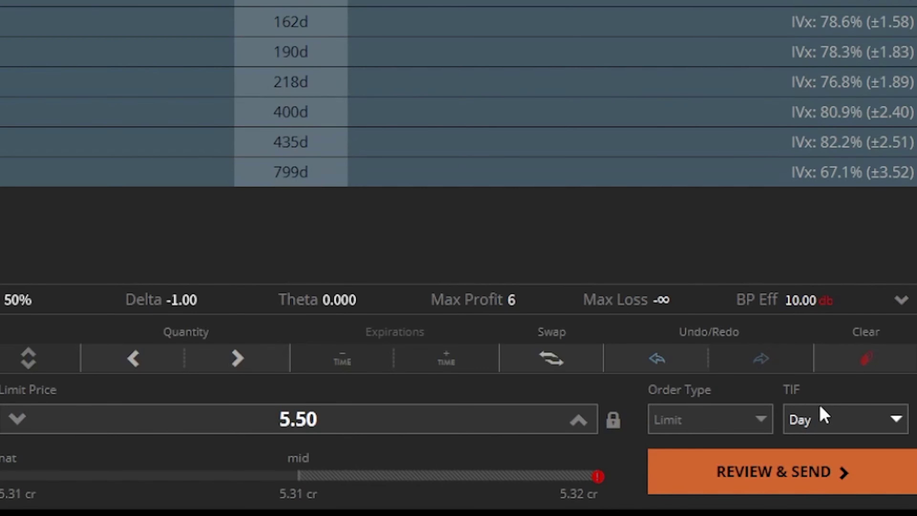
{"action": "left_click", "coordinate": [815, 471]}
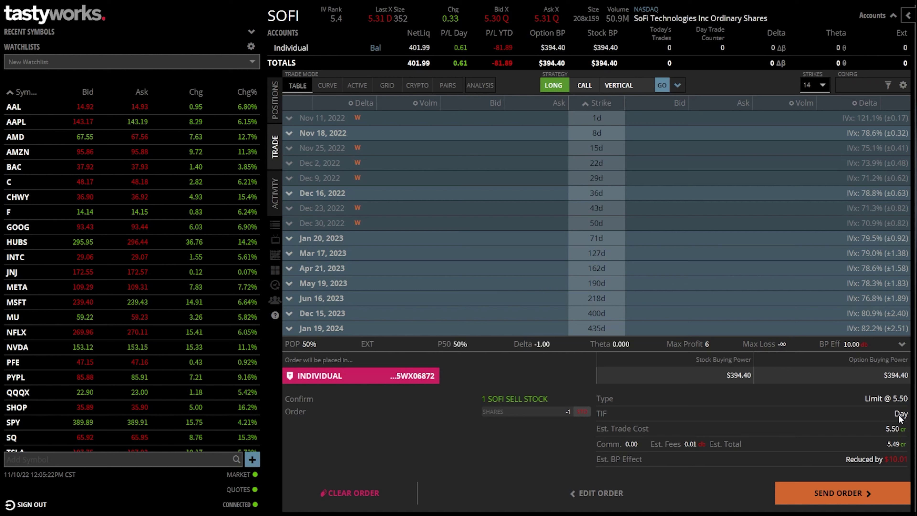
- Send the 5.50 SOFI sell and bring up actions for its Working entry in Positions
{"action": "left_click", "coordinate": [833, 501]}
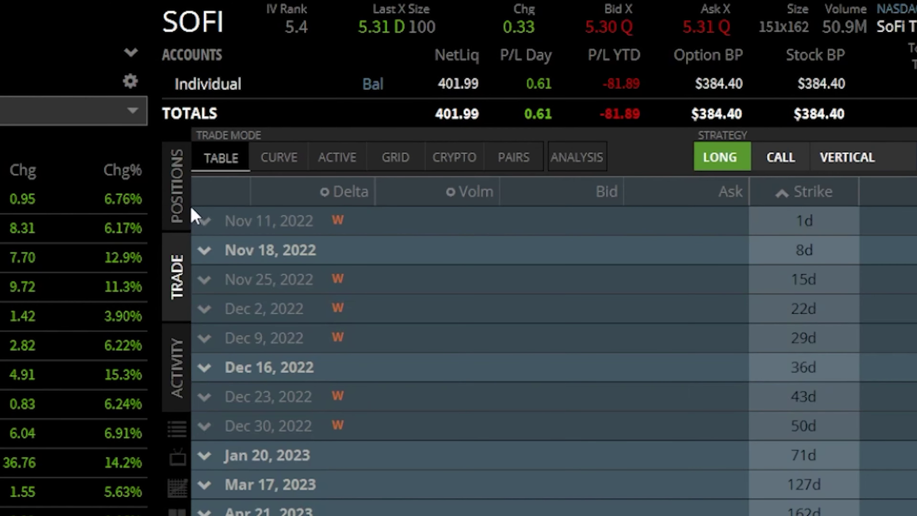
{"action": "left_click", "coordinate": [278, 108]}
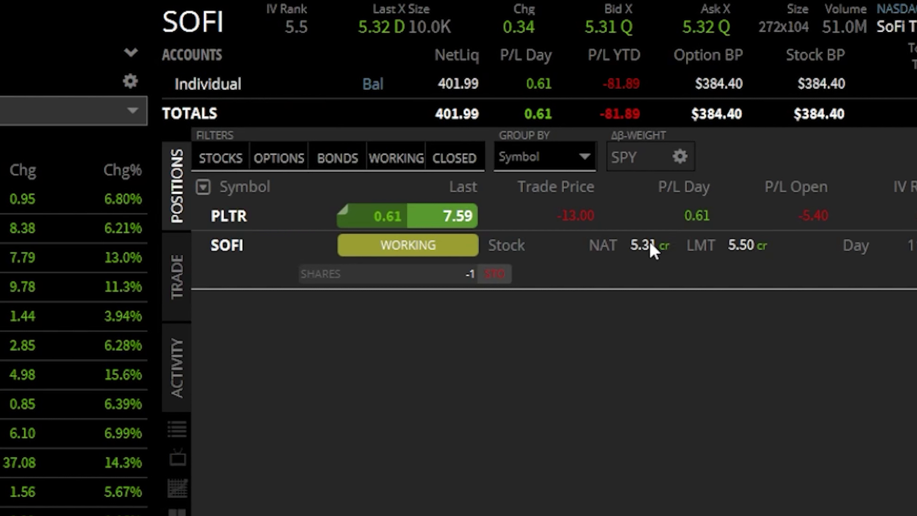
{"action": "left_click", "coordinate": [478, 248]}
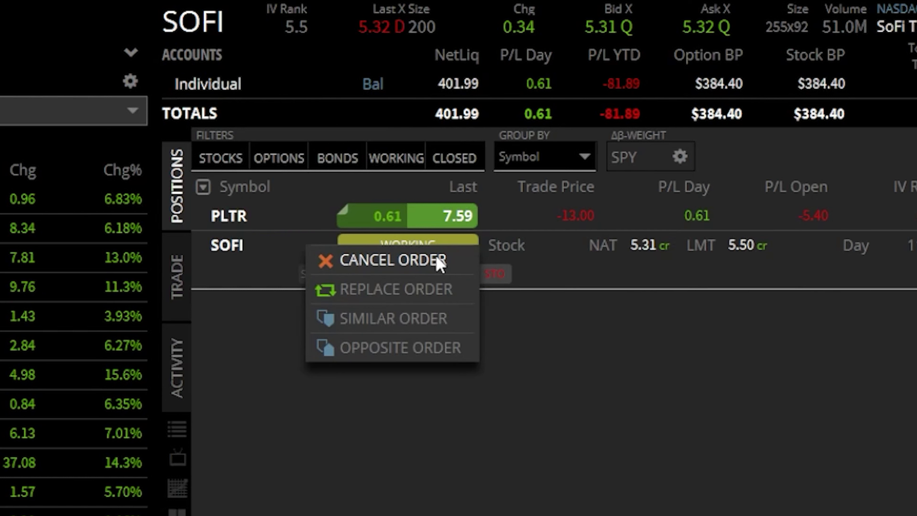
- Replace the working SOFI sell with a 5.31 limit and submit it
{"action": "left_click", "coordinate": [421, 292]}
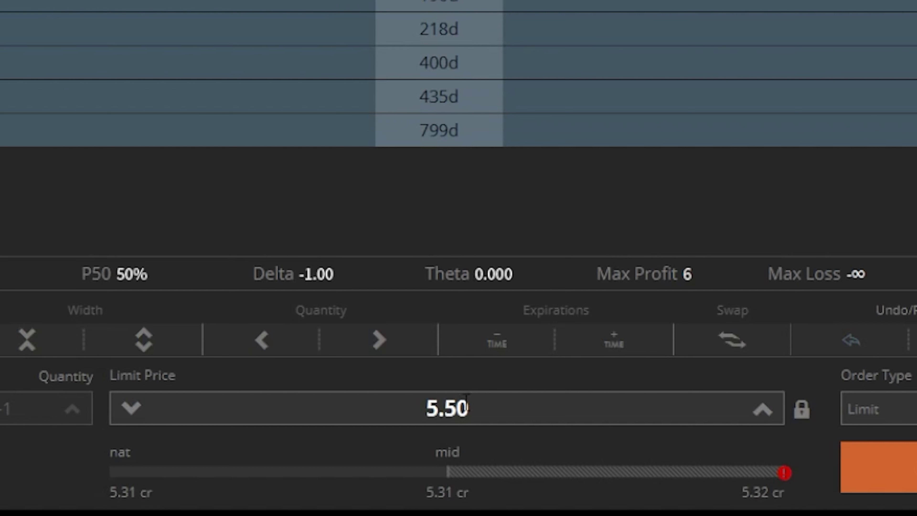
{"action": "left_click_drag", "start_coordinate": [467, 402], "coordinate": [453, 415]}
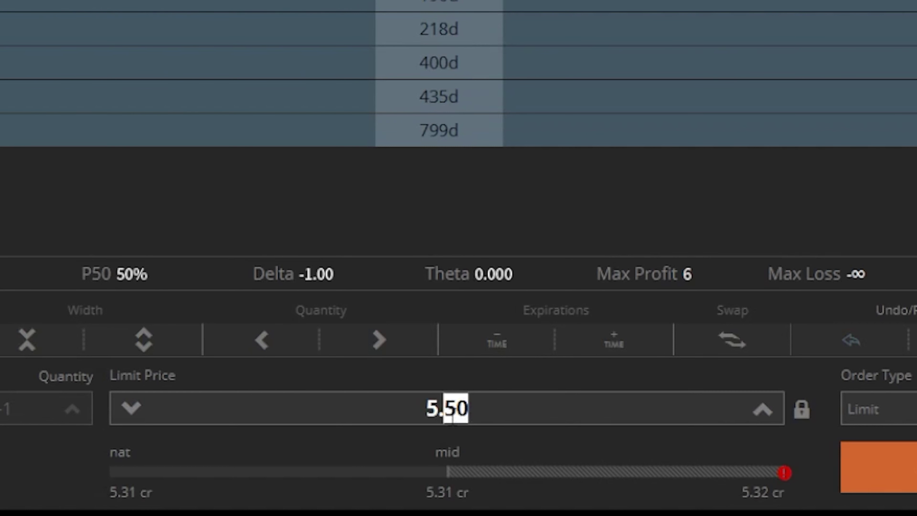
{"action": "type", "text": "3"}
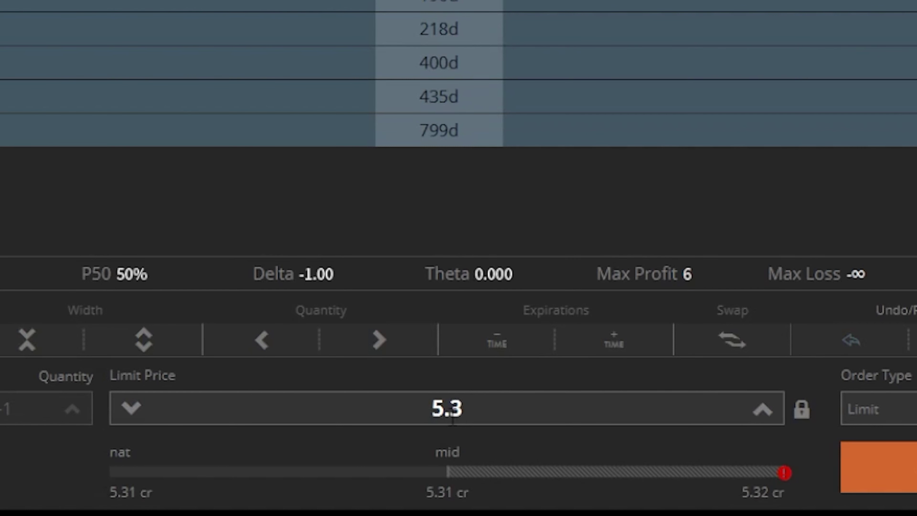
{"action": "type", "text": "1"}
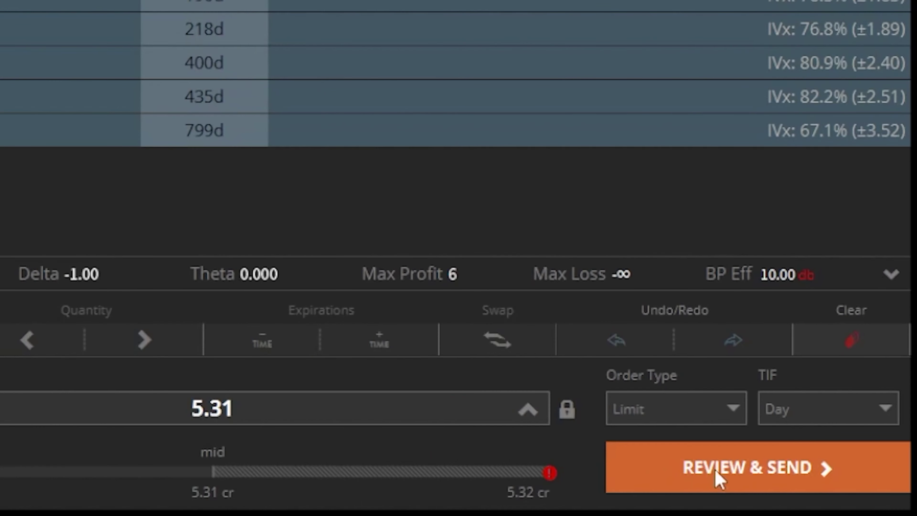
{"action": "left_click", "coordinate": [750, 467]}
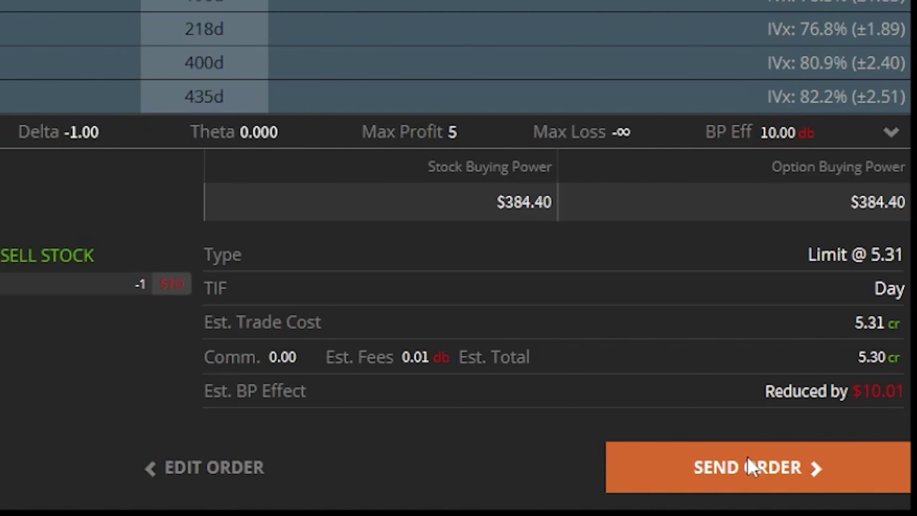
{"action": "left_click", "coordinate": [750, 467]}
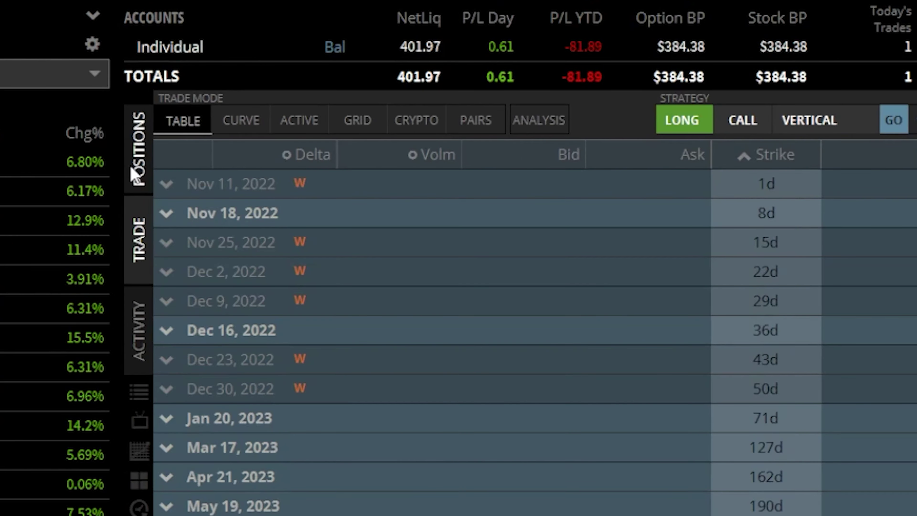
- Expand SOFI in Positions to show the -1 share short traded at 5.31
{"action": "left_click", "coordinate": [274, 111]}
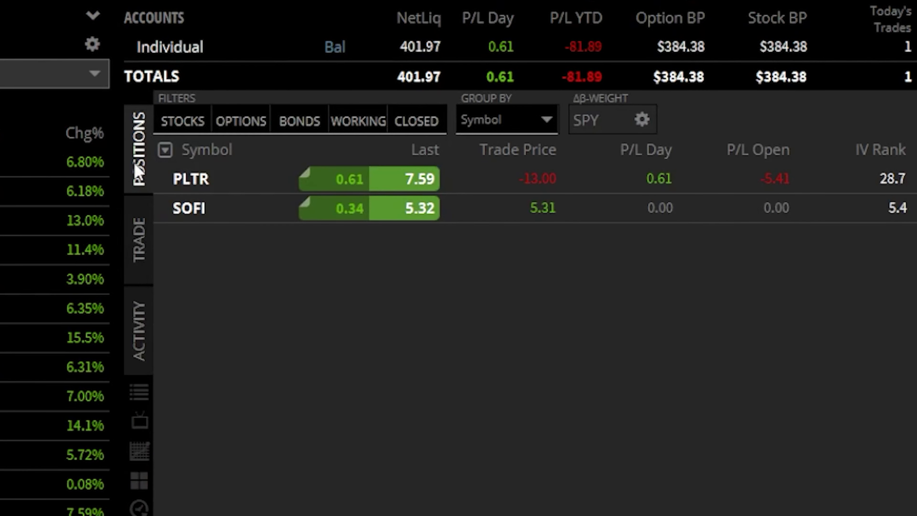
{"action": "left_click", "coordinate": [221, 203]}
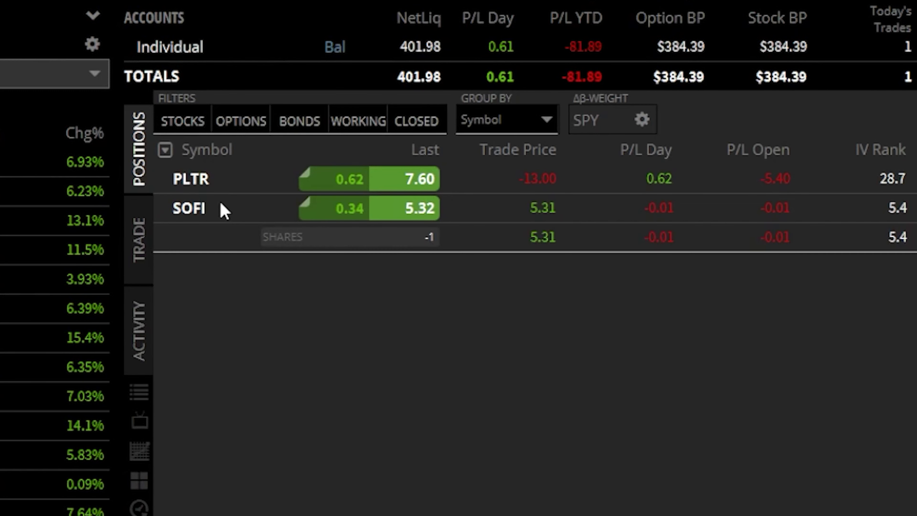
{"action": "left_click_drag", "start_coordinate": [317, 237], "coordinate": [441, 243]}
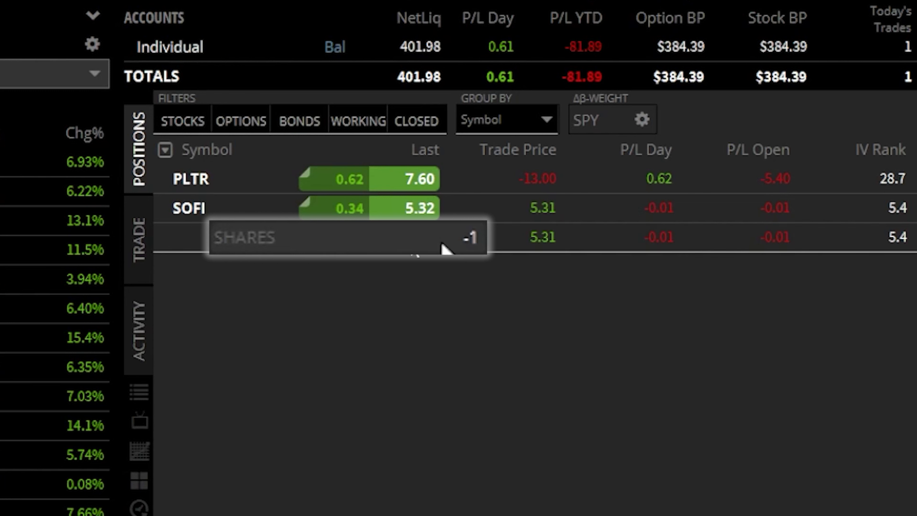
{"action": "left_click_drag", "start_coordinate": [441, 243], "coordinate": [412, 242]}
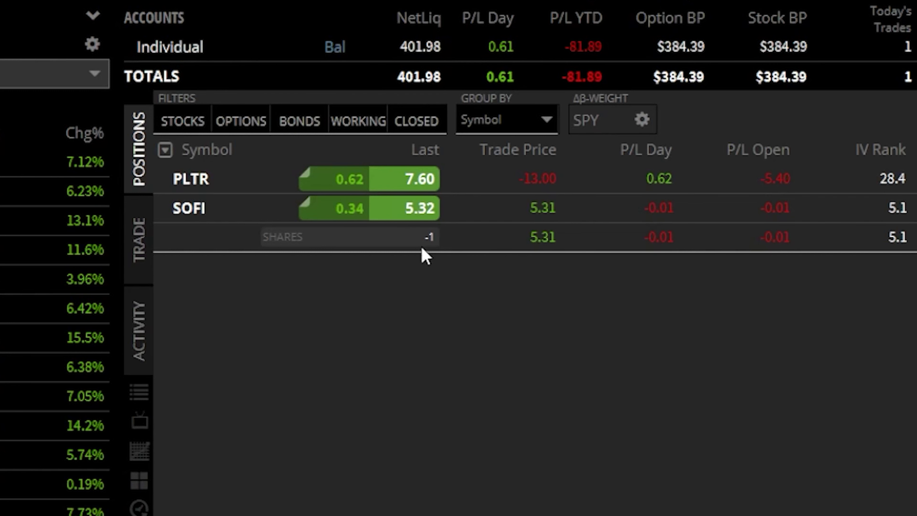
- Close the SOFI short with a 1-share buy-to-close at a 5.32 limit
{"action": "right_click", "coordinate": [412, 242]}
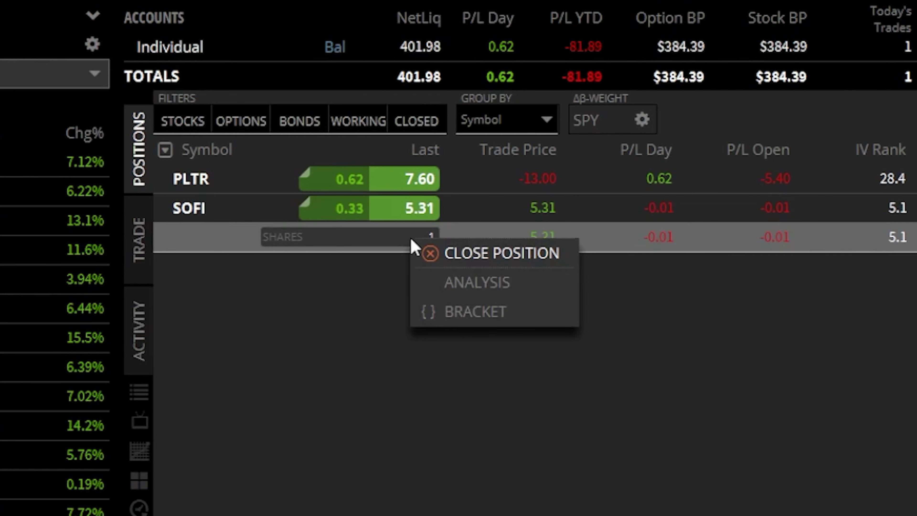
{"action": "left_click", "coordinate": [470, 251]}
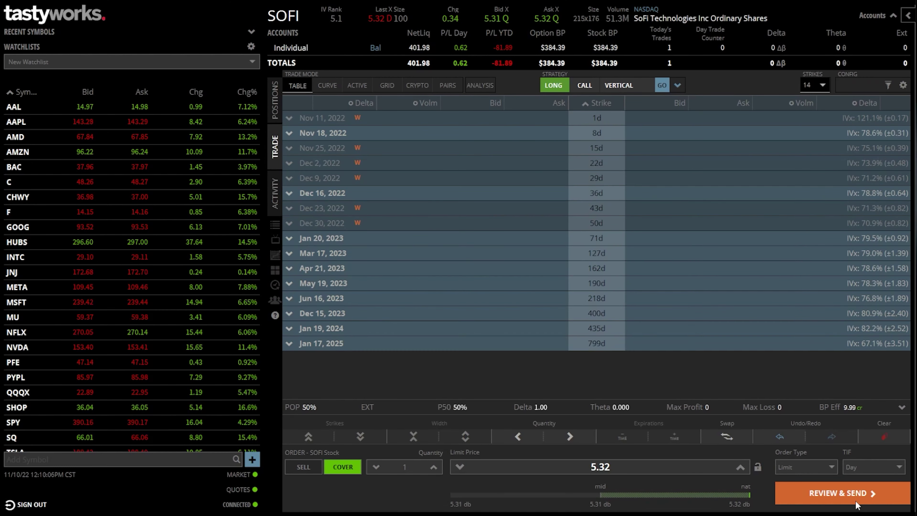
{"action": "left_click", "coordinate": [896, 470]}
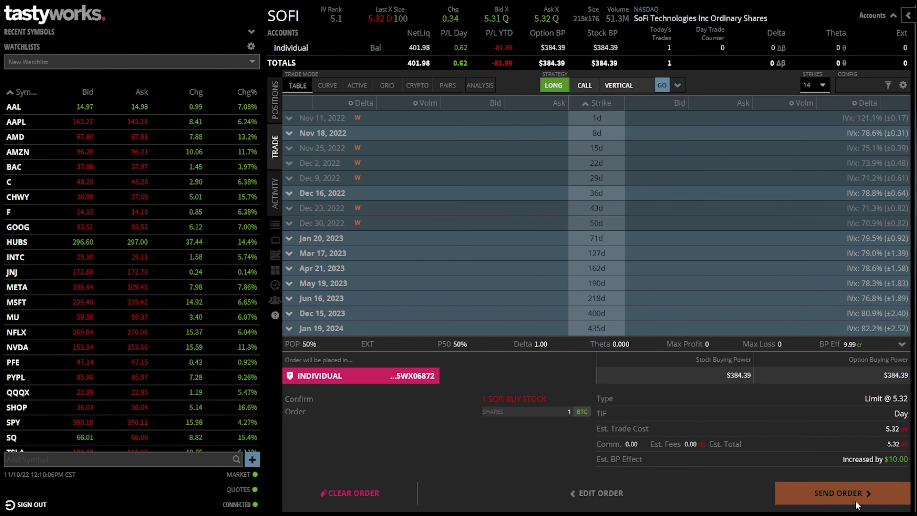
{"action": "left_click", "coordinate": [856, 499]}
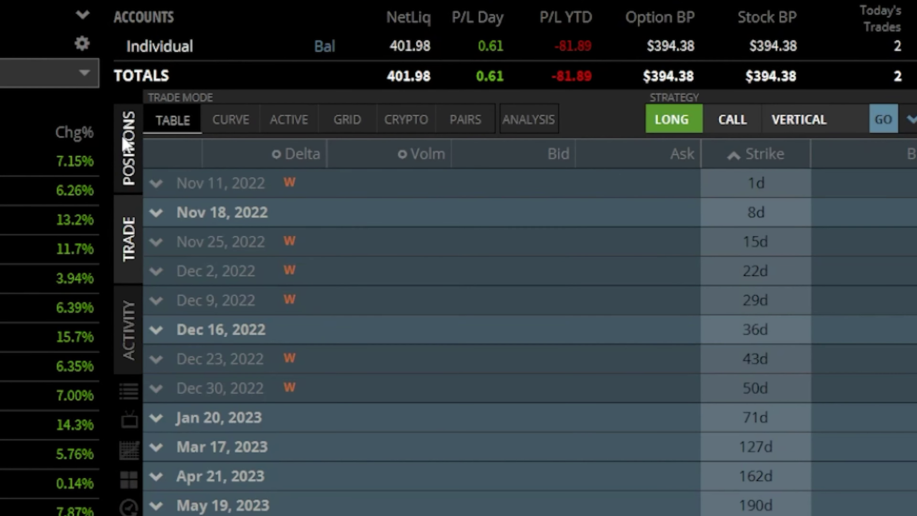
- Check the positions list showing SOFI at 0 shares, then return to SOFI's option chain
{"action": "left_click", "coordinate": [273, 98]}
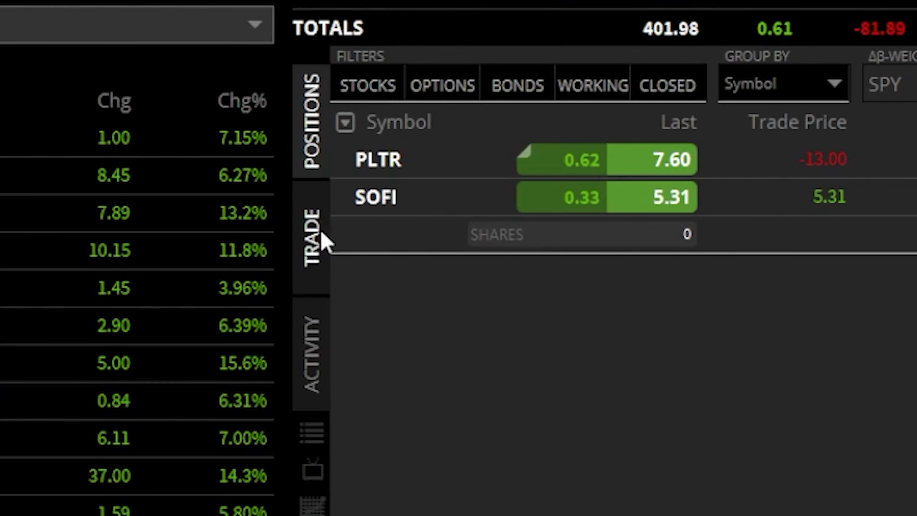
{"action": "left_click", "coordinate": [277, 148]}
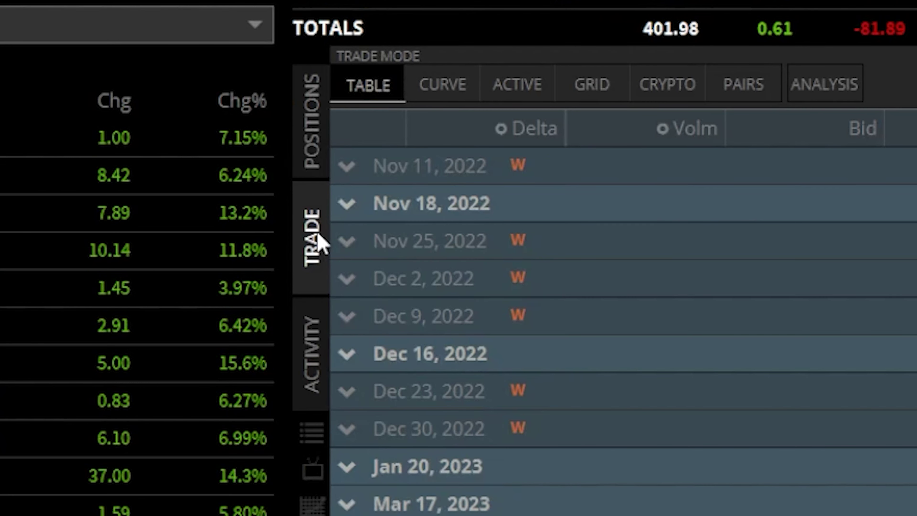
- In the Active trader grid, stage a SOFI sell of -1 share at a 5.36 limit
{"action": "left_click", "coordinate": [505, 94]}
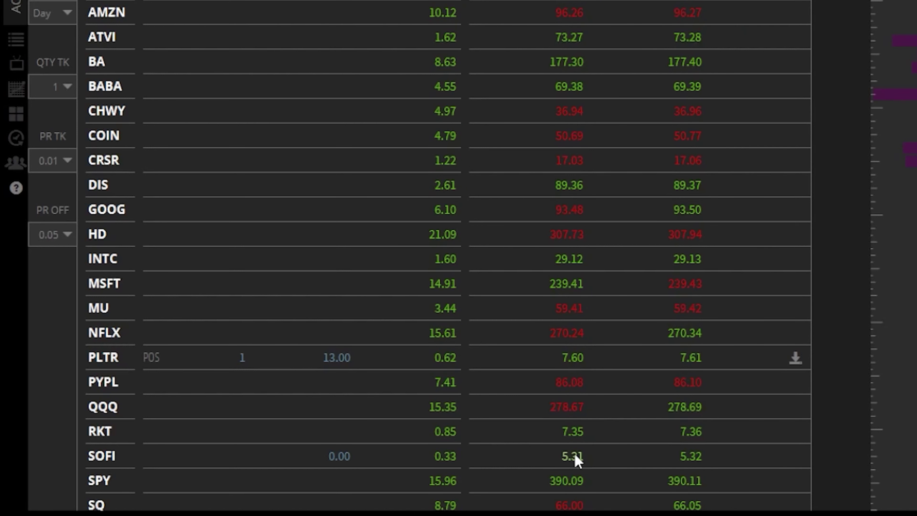
{"action": "left_click", "coordinate": [575, 453]}
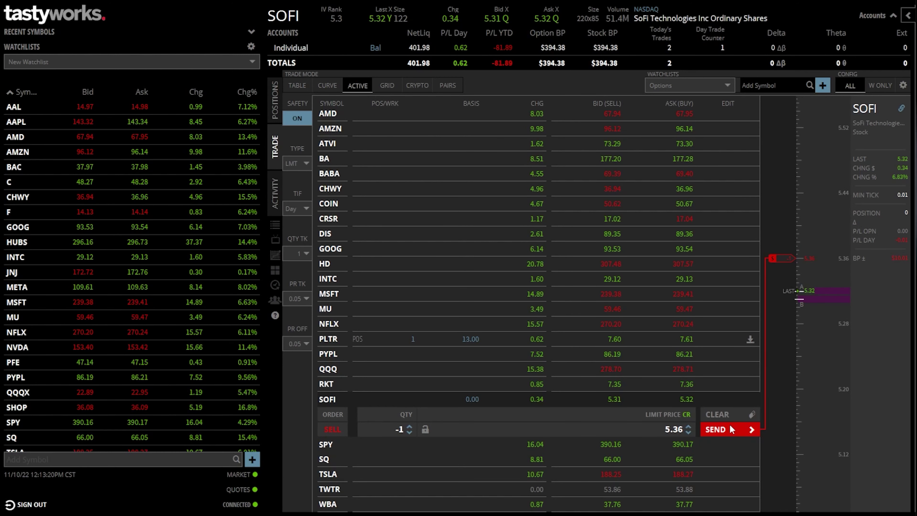
- Raise the staged SOFI sell limit from 5.36 to 5.37 without sending it
{"action": "key", "text": "Up"}
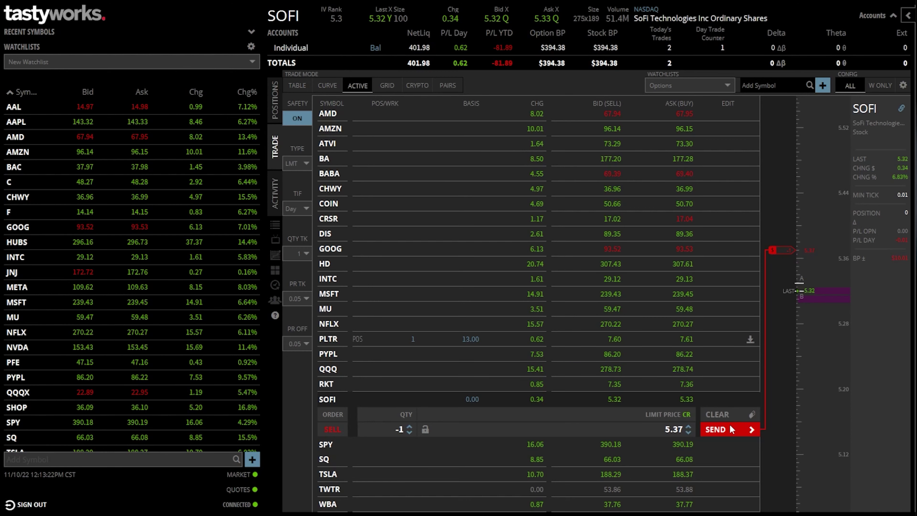